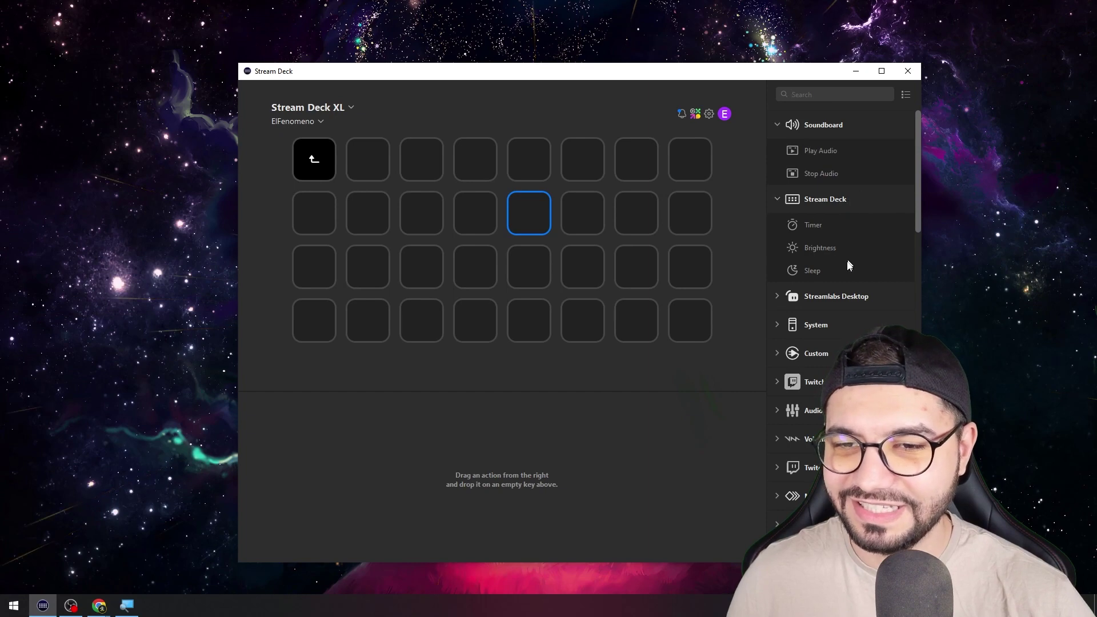
Step: Place two System Hotkey actions on row 2, keys 5 and 6 of the folder
click(791, 324)
drag(812, 396, 521, 218)
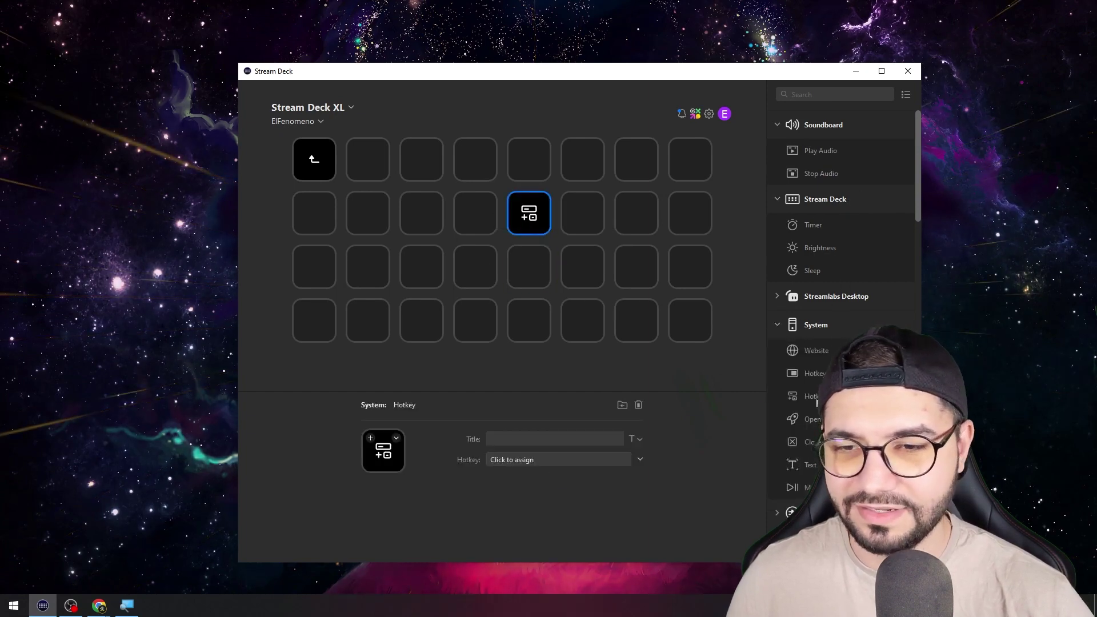
drag(811, 396, 586, 222)
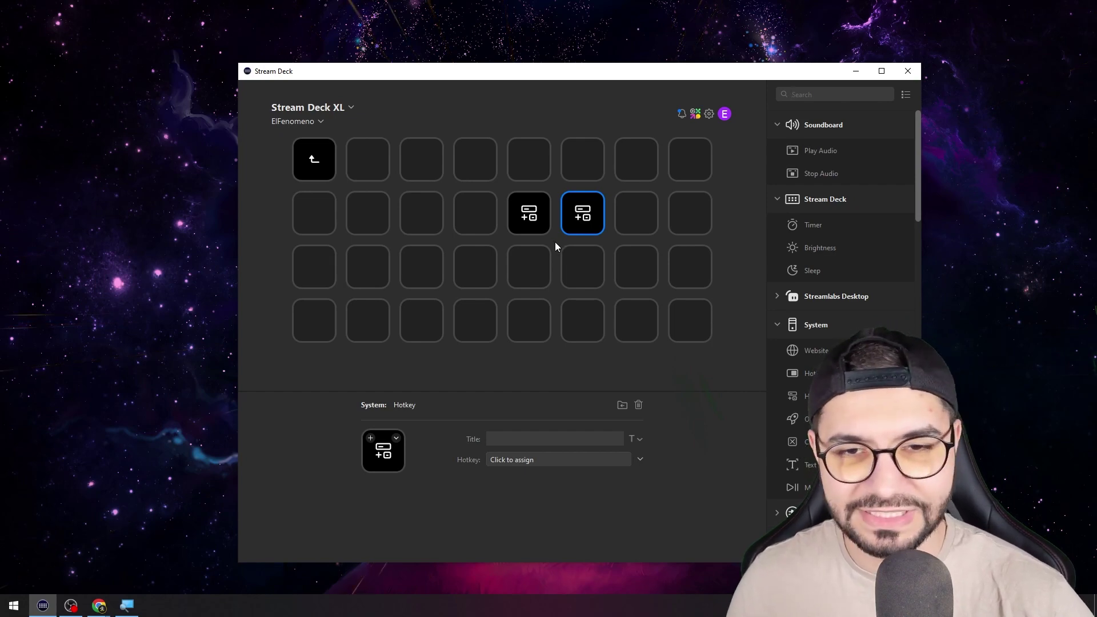
Step: Bring up the Windows Magnifier toolbar, move it down over row 3, then close it
click(122, 604)
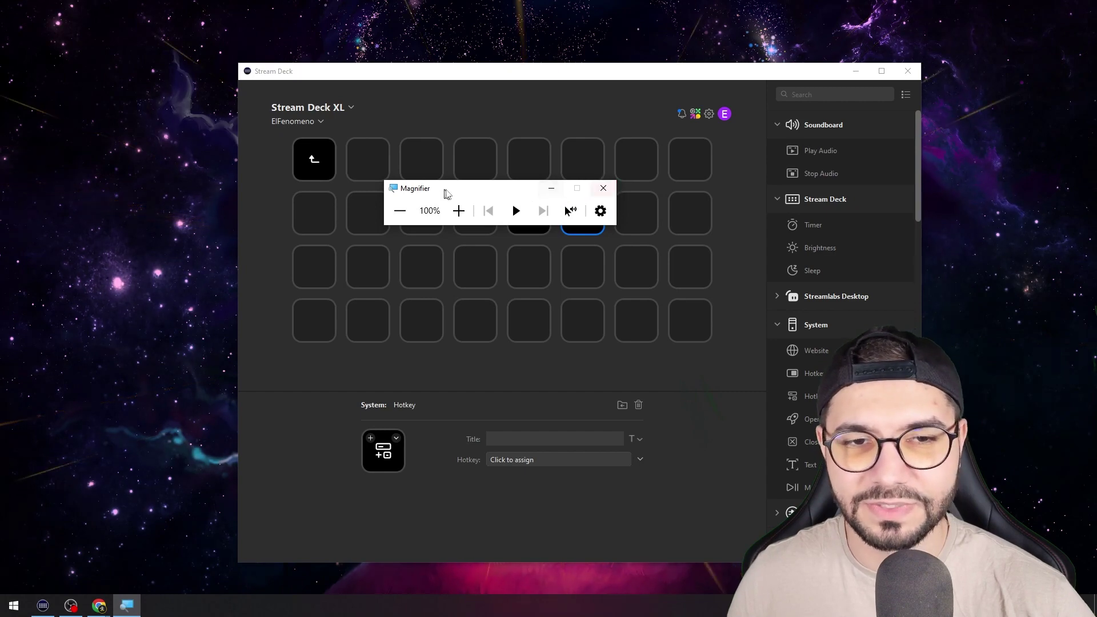
drag(448, 189, 478, 248)
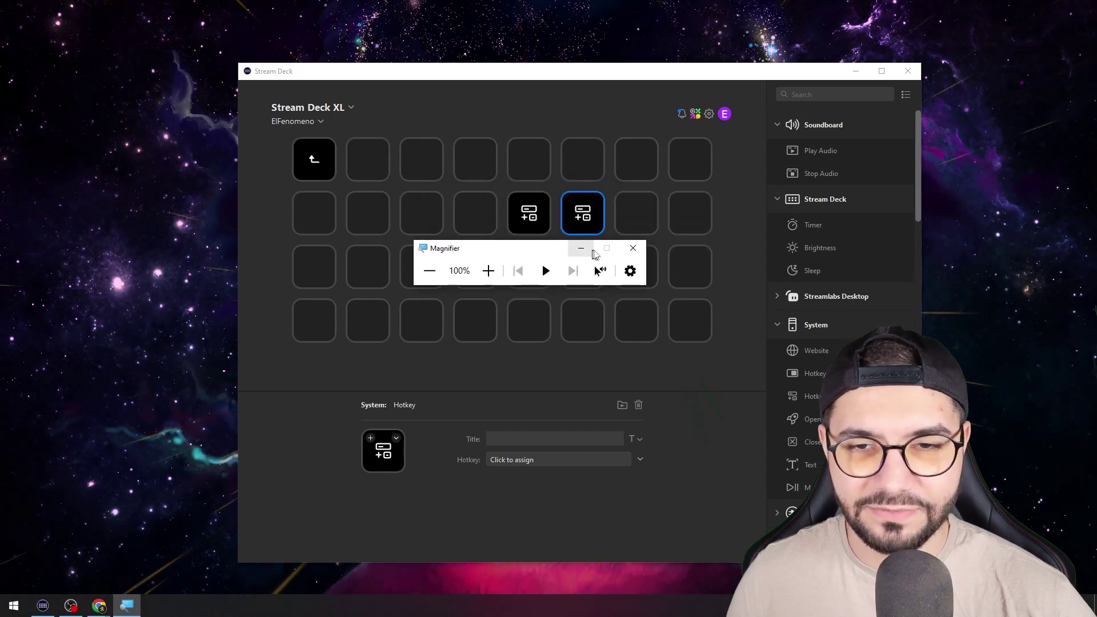
click(633, 248)
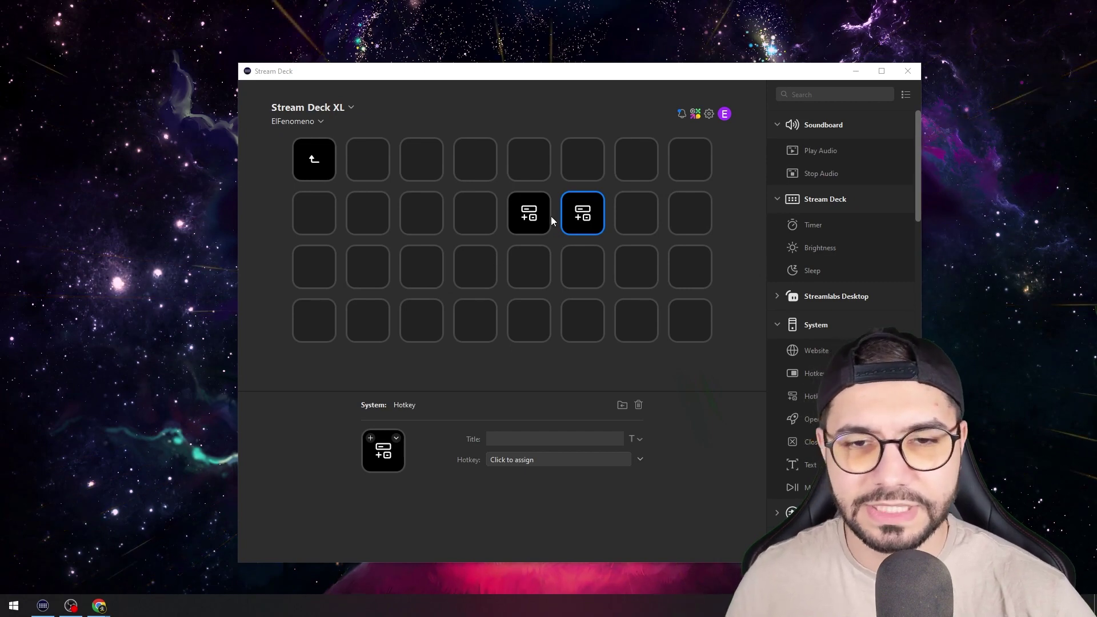
Step: Title the first Hotkey key ZOOM OUT and the second ZOOM IN
click(529, 221)
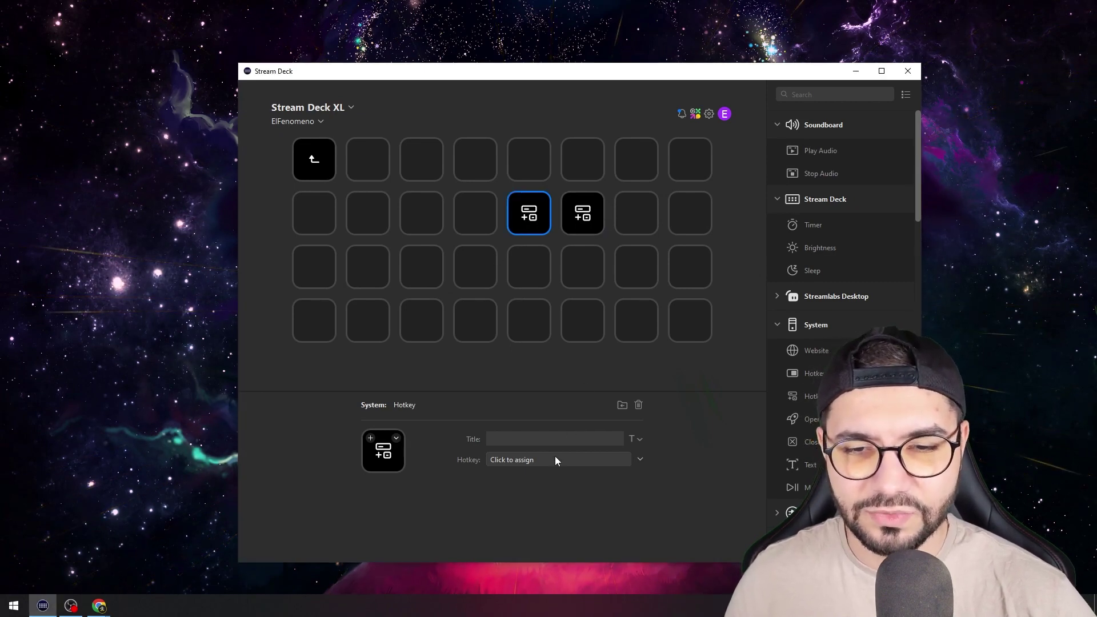
click(513, 438)
text(ZOOM OUT)
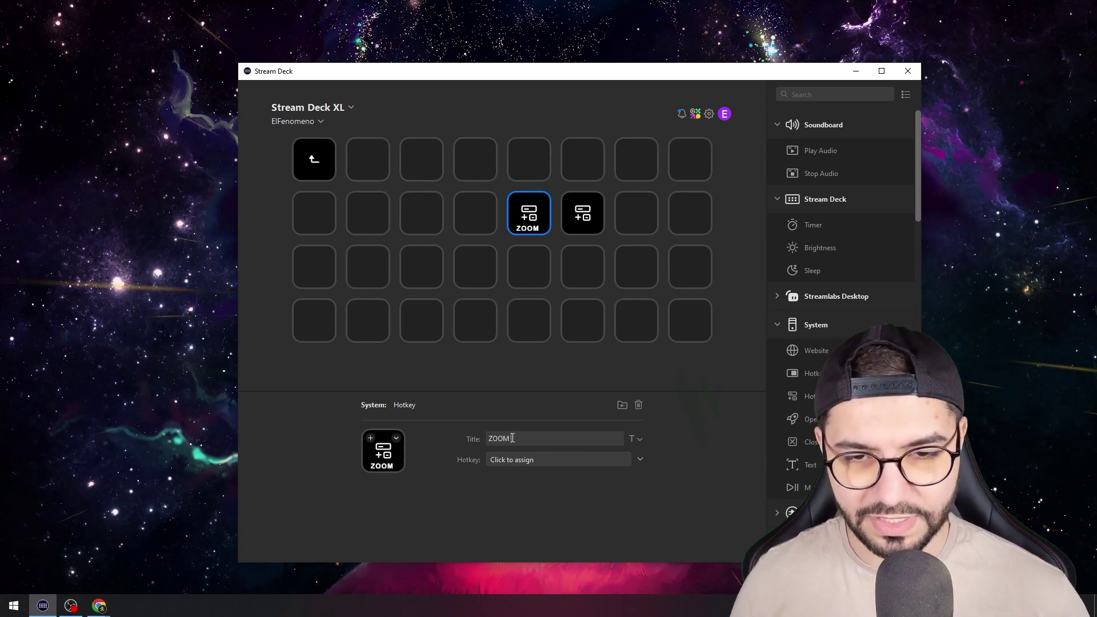
click(565, 228)
click(520, 438)
text(ZOOM IN)
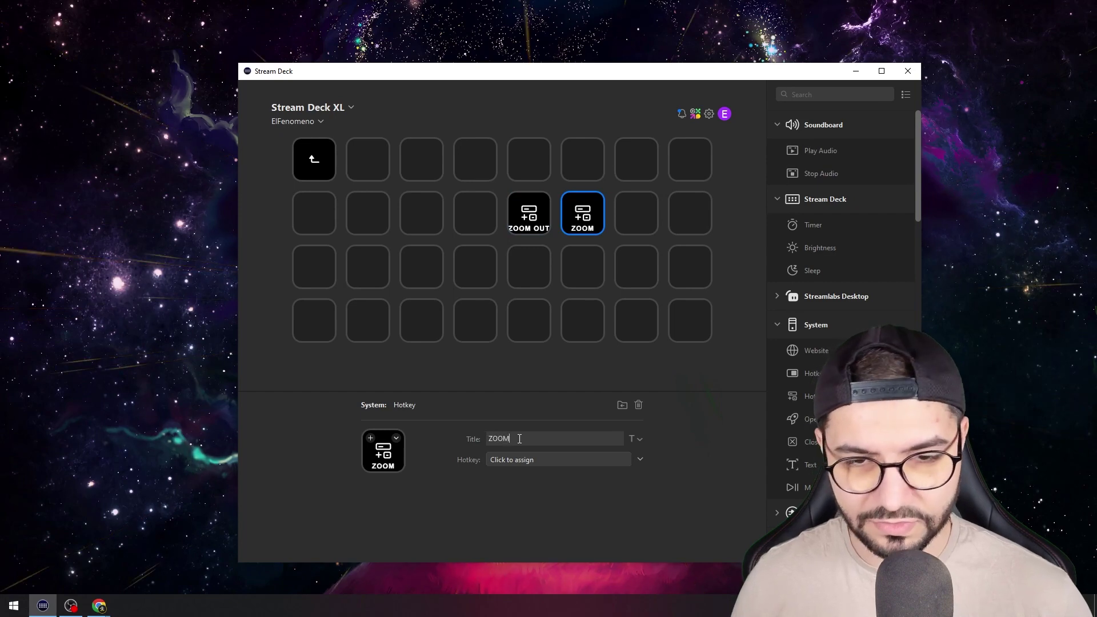
Step: Assign Win+- to the ZOOM OUT key and Win+= to the ZOOM IN key
click(527, 231)
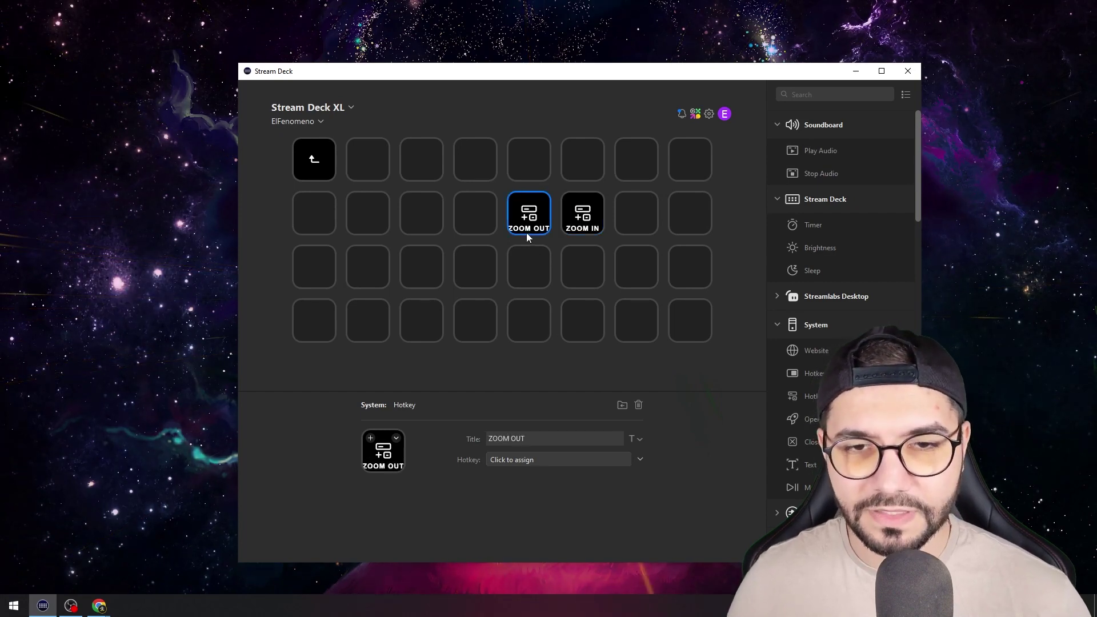
click(542, 459)
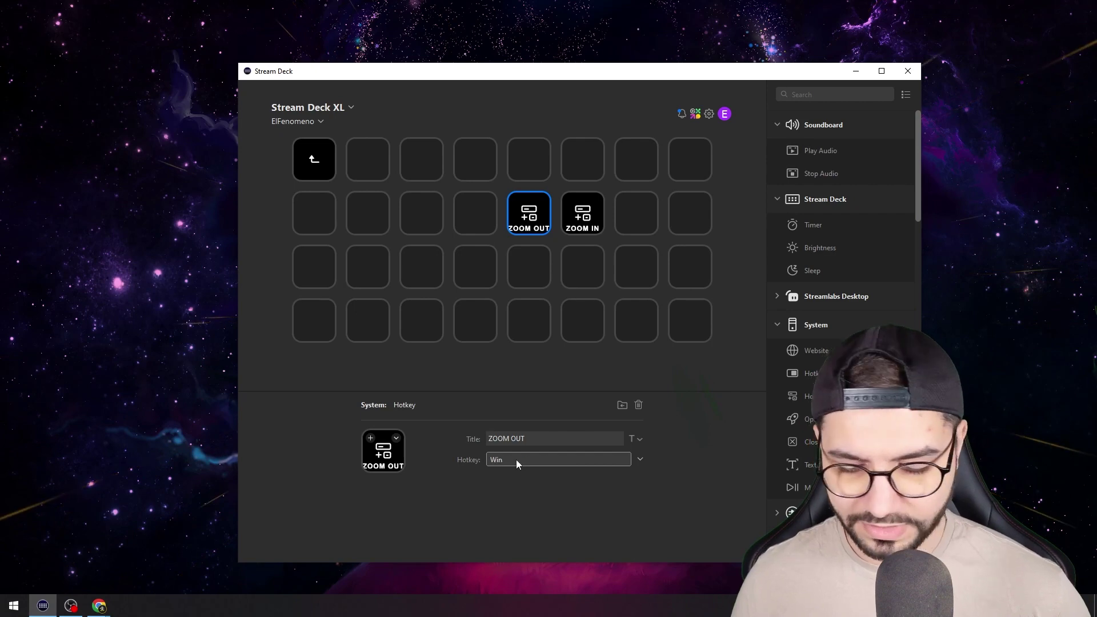
key(super+minus)
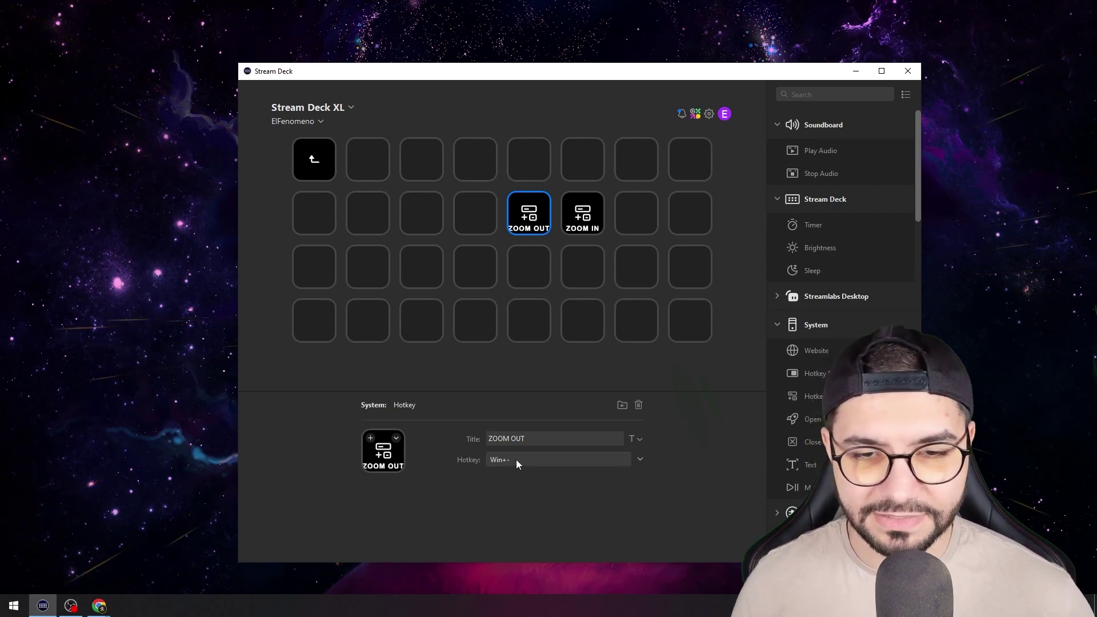
click(576, 214)
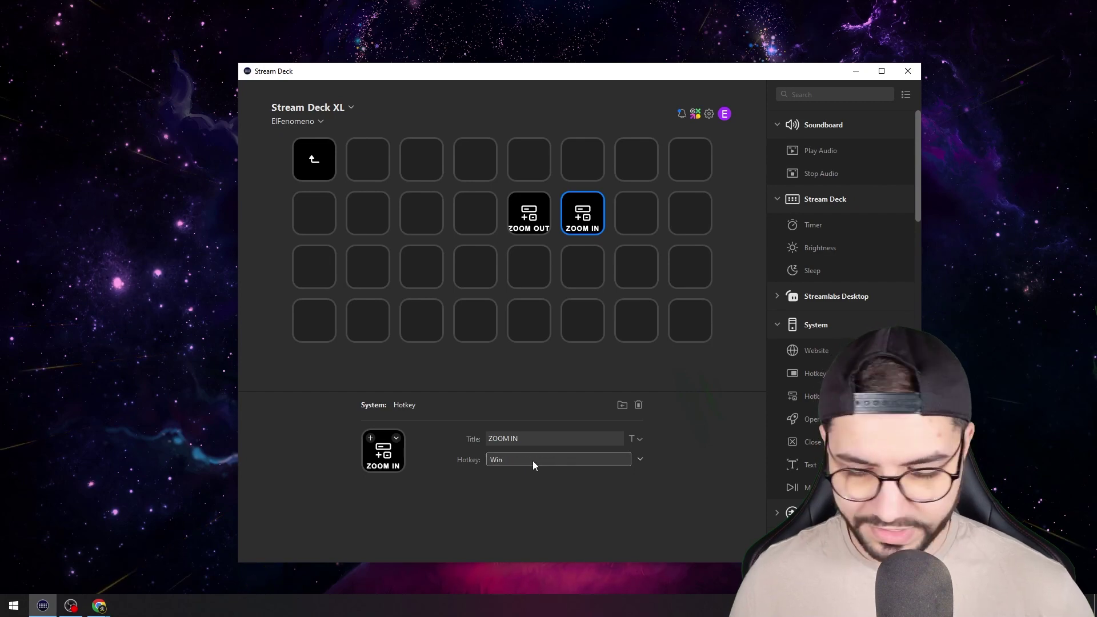
key(super+equal)
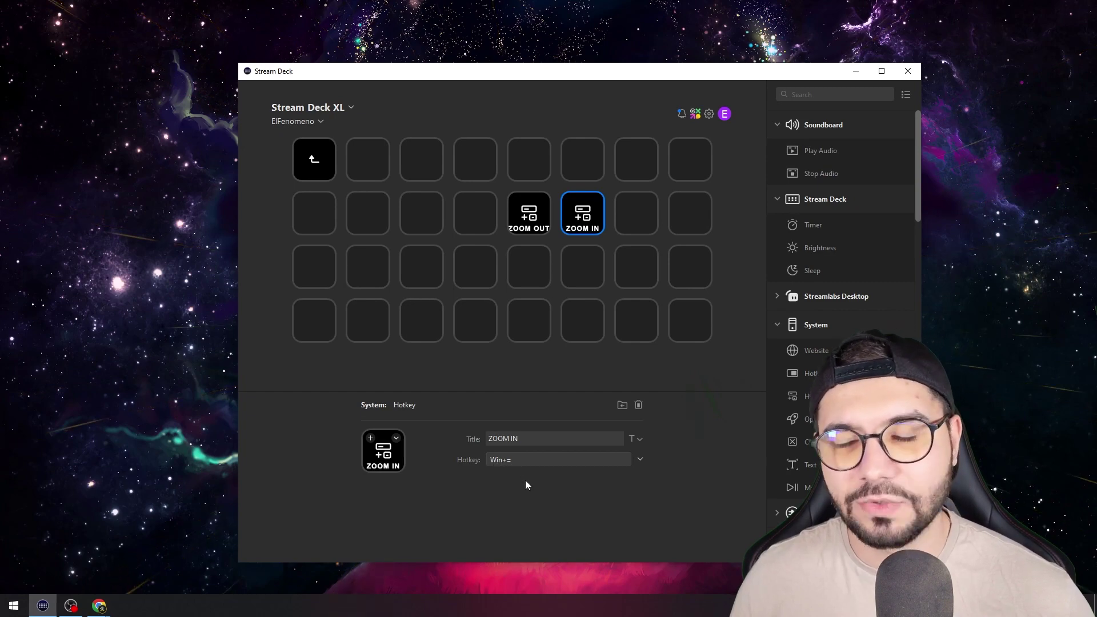
Step: Launch Magnifier with Win+=, then move, minimize and restore its toolbar
click(553, 267)
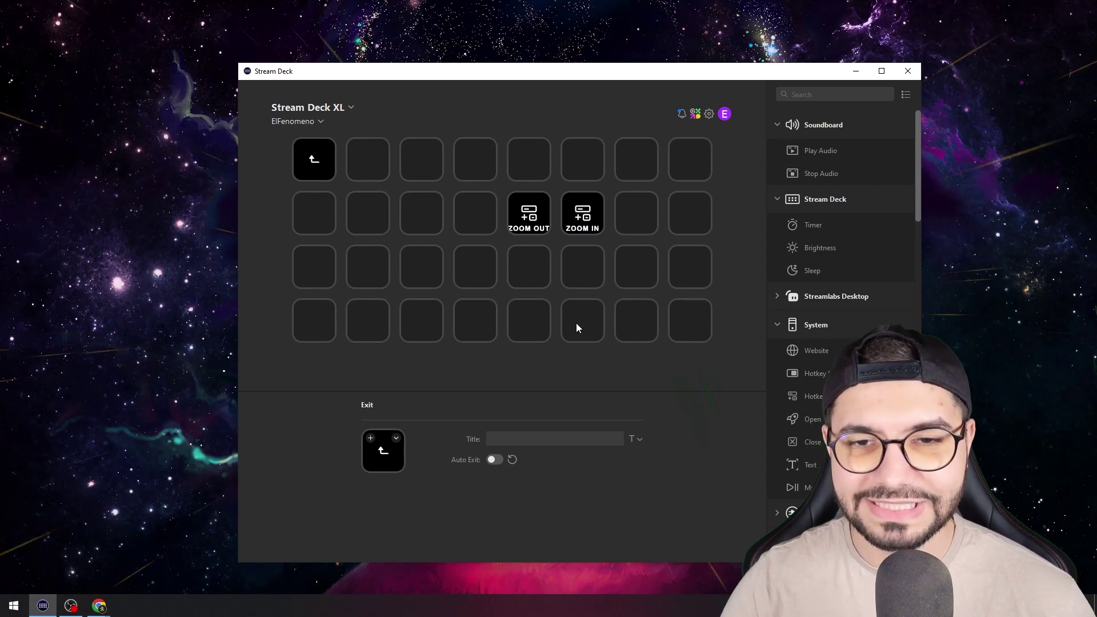
key(super+plus)
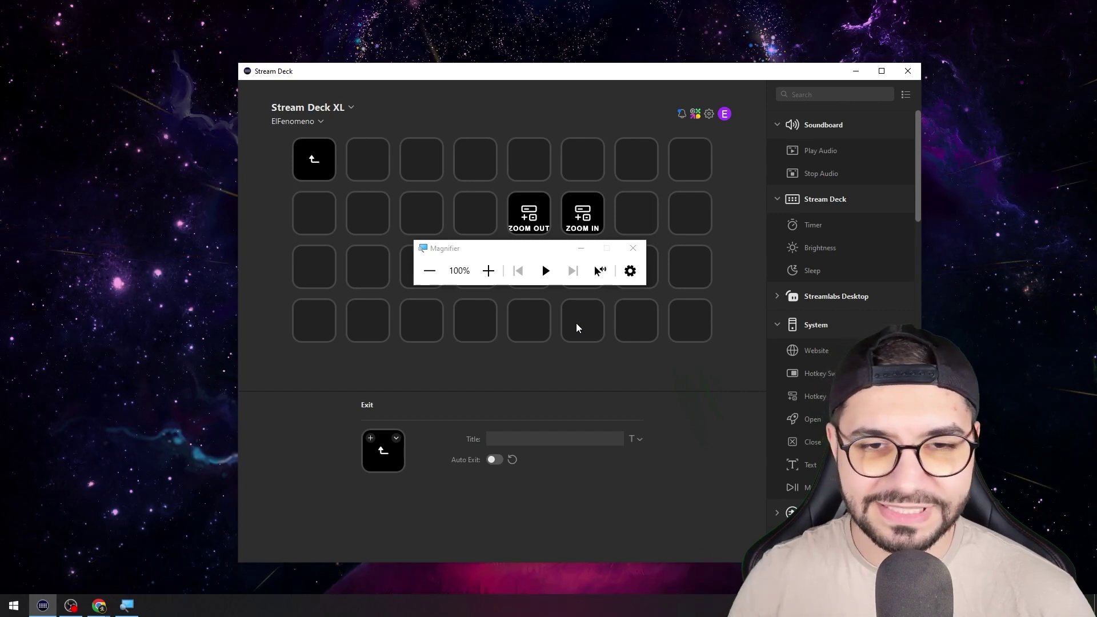
drag(561, 249, 584, 151)
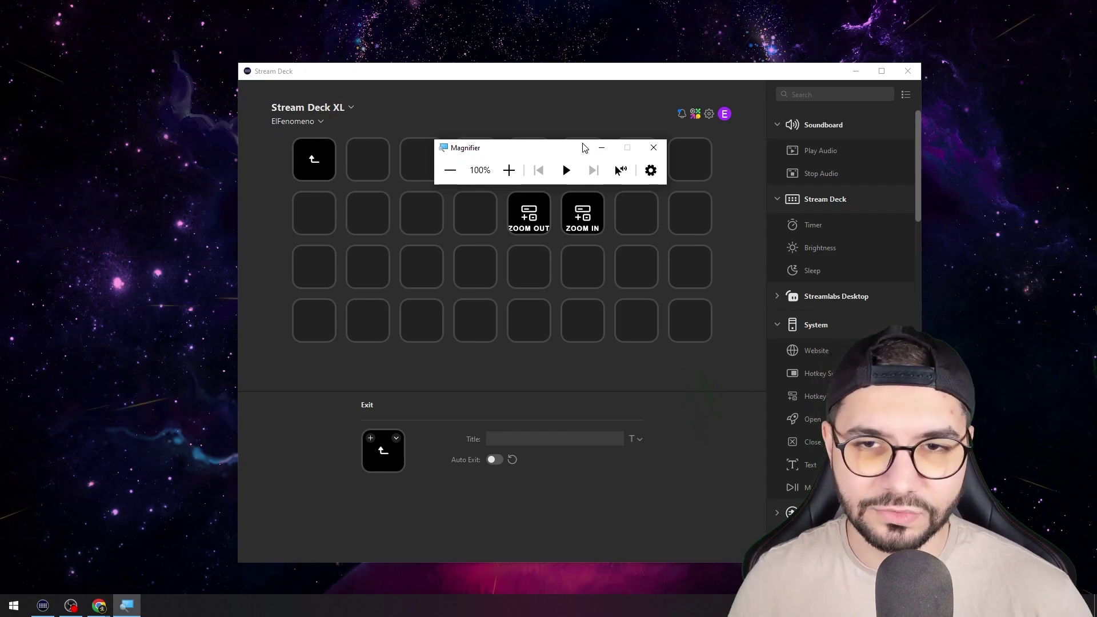
click(601, 148)
click(126, 606)
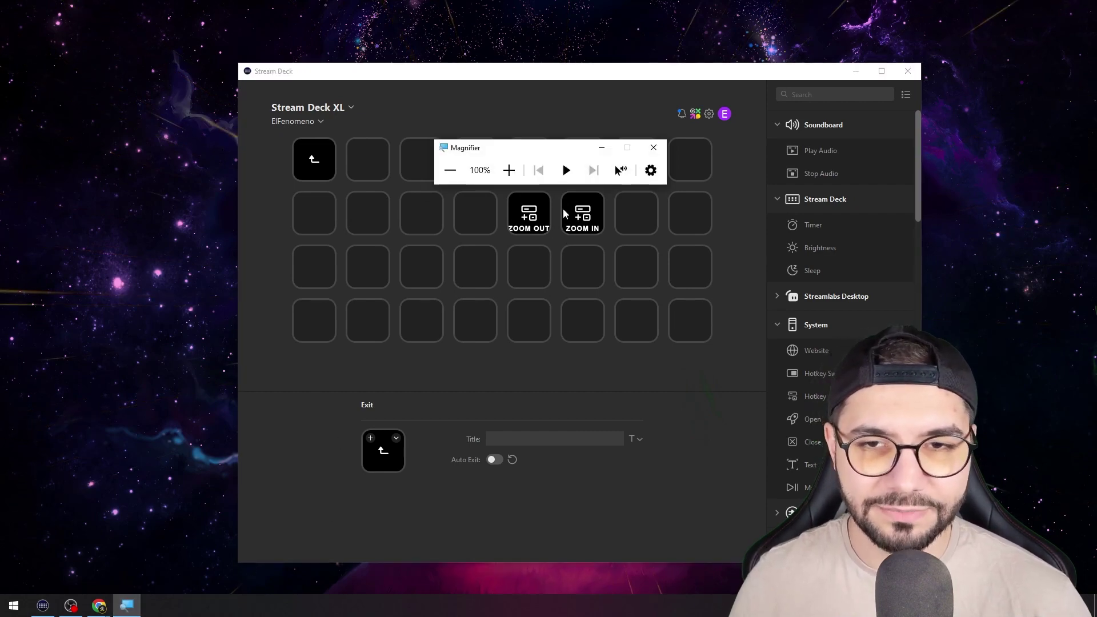
click(602, 147)
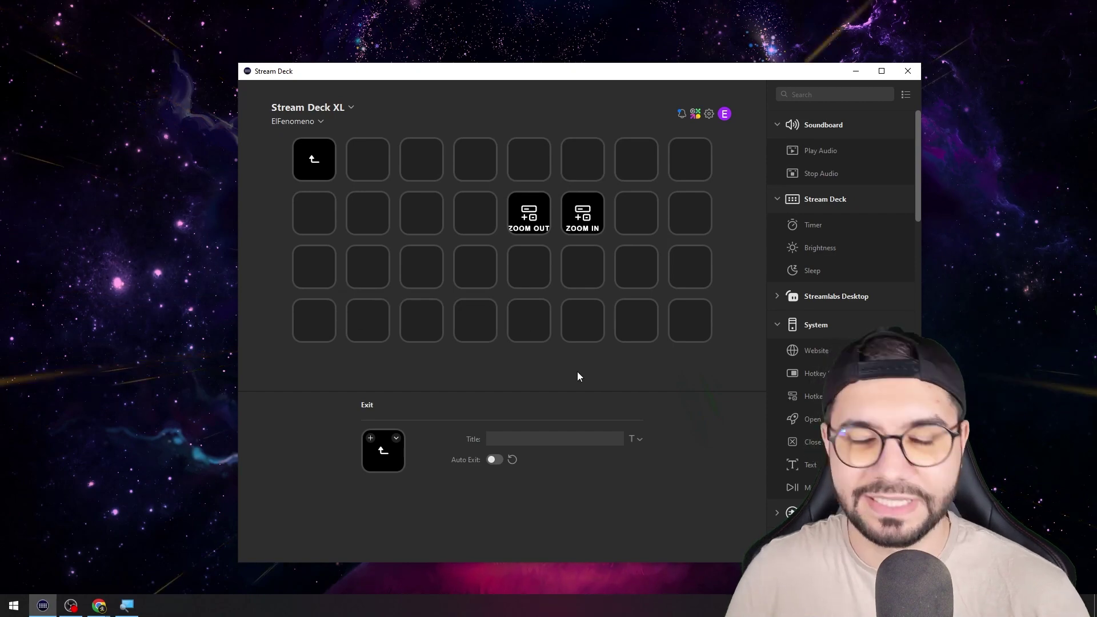
key(super+plus)
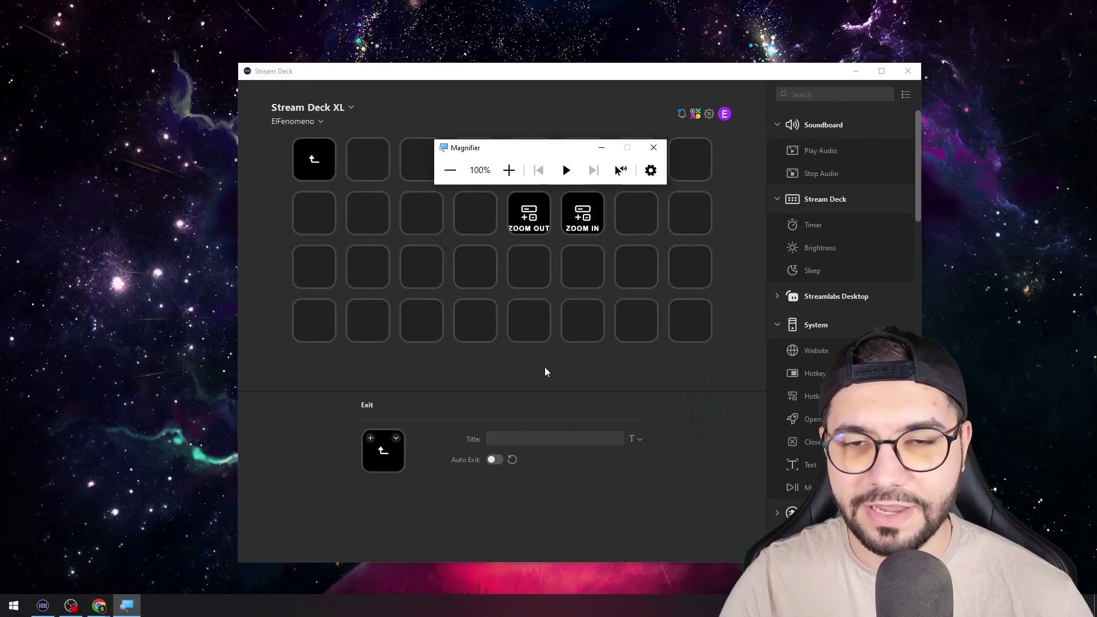
Step: Close the Magnifier toolbar, relaunch Magnifier with Win+=, minimize it and magnify the screen
click(654, 147)
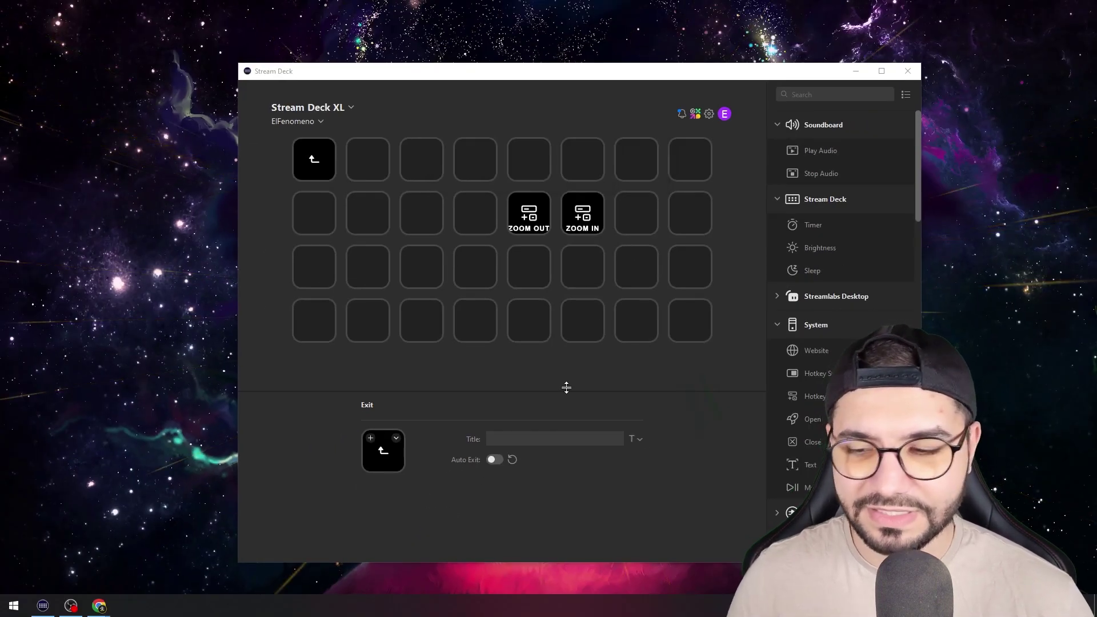
key(super+plus)
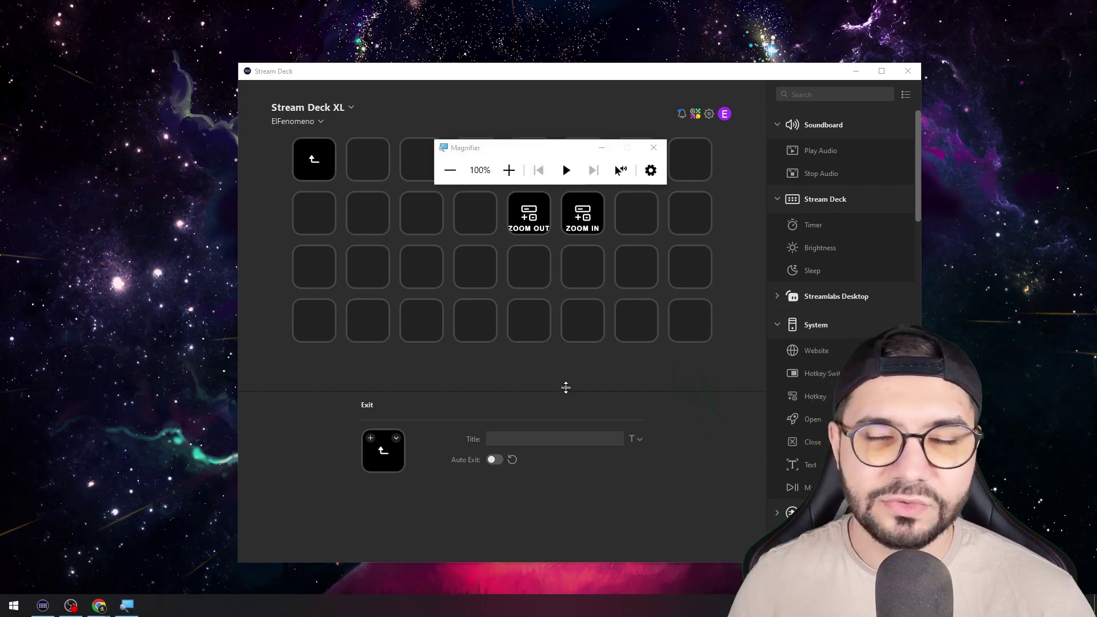
click(600, 151)
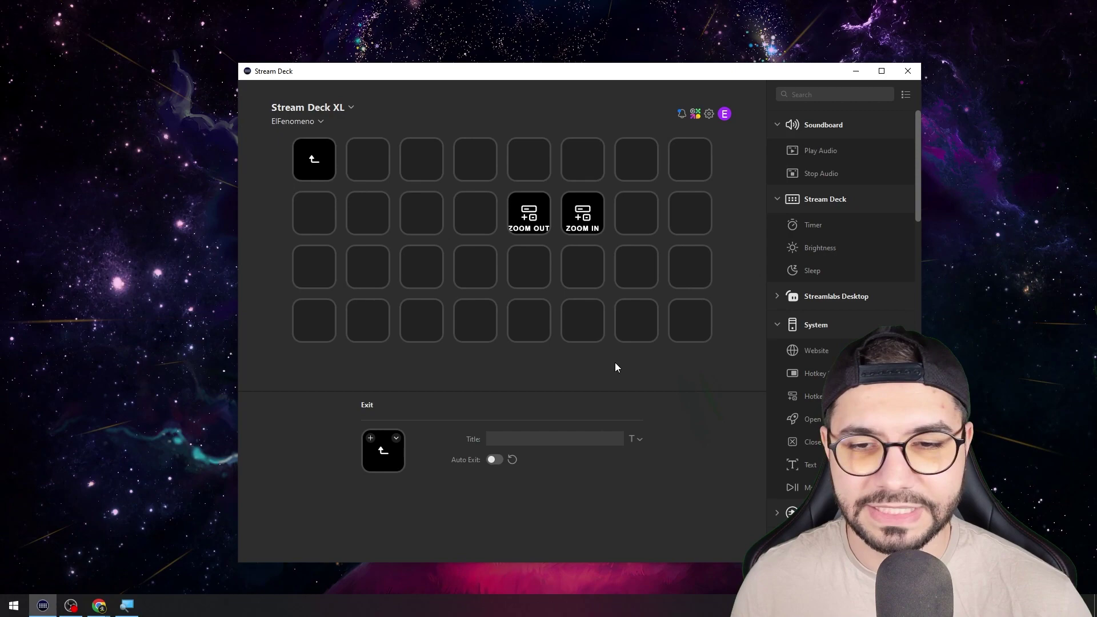
key(super+plus)
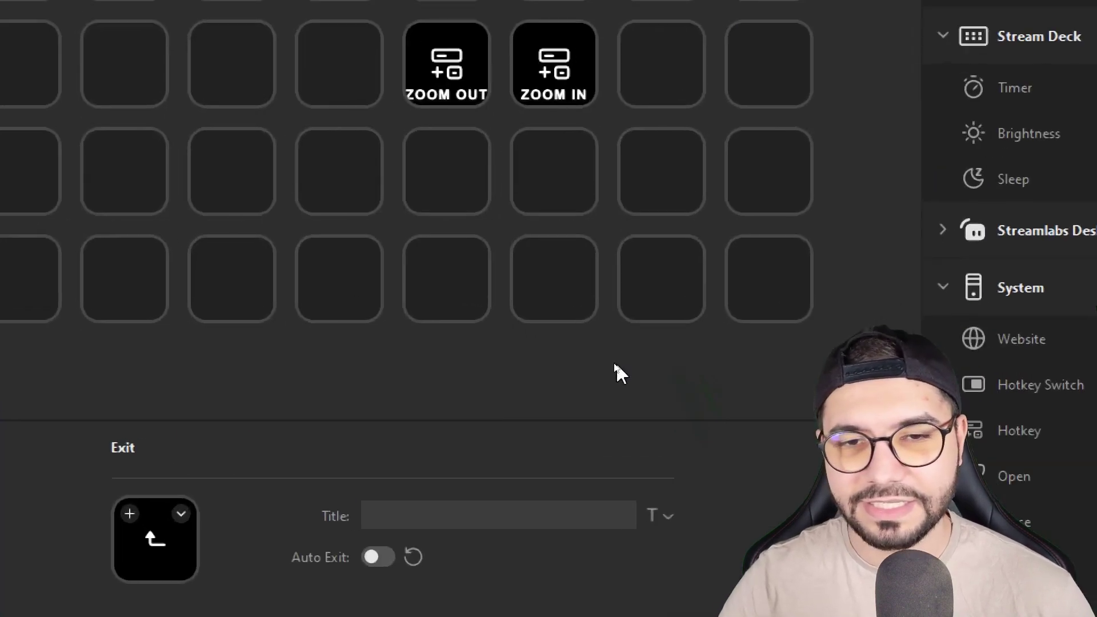
key(super+plus)
key(super+minus)
key(super+minus)
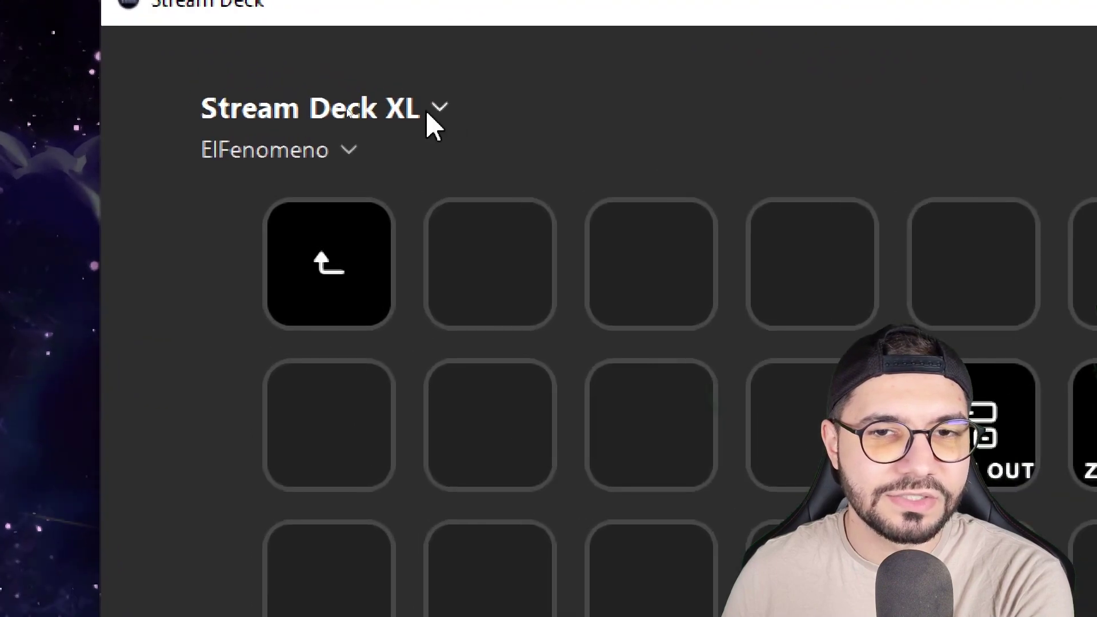
click(441, 111)
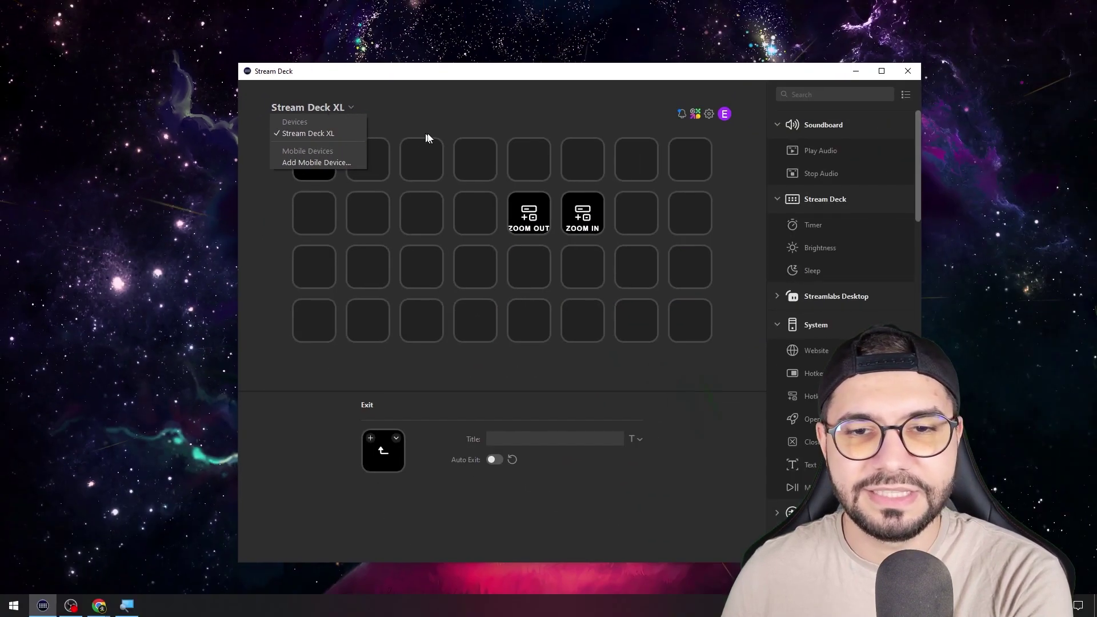
click(993, 134)
click(353, 109)
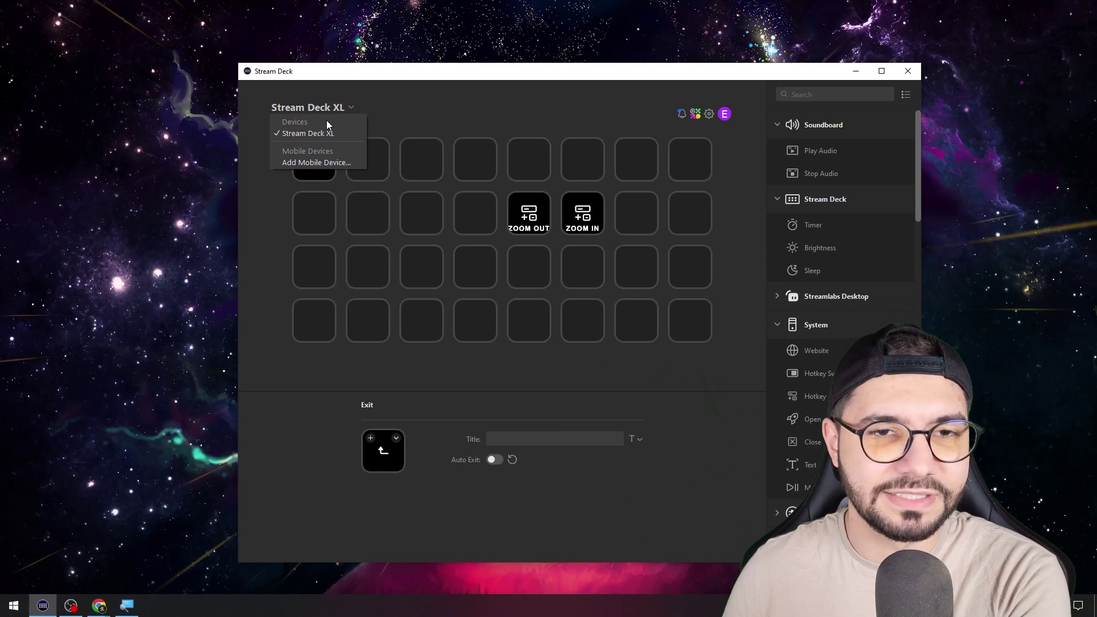
Step: Close the device list and double-click the folder's back arrow to reach the main page
click(314, 170)
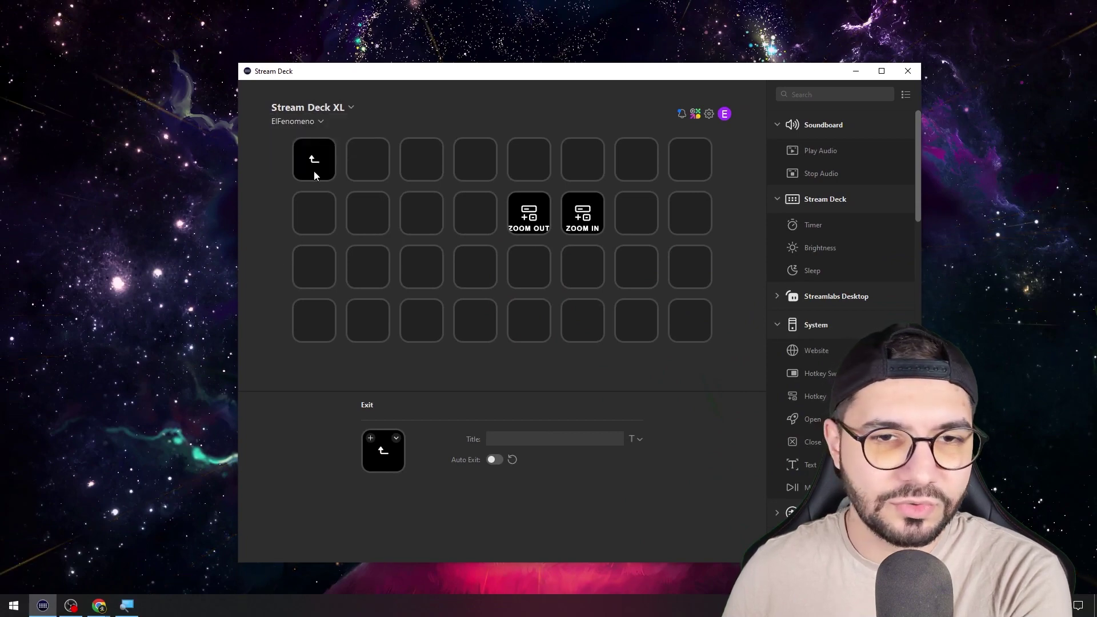
double_click(324, 162)
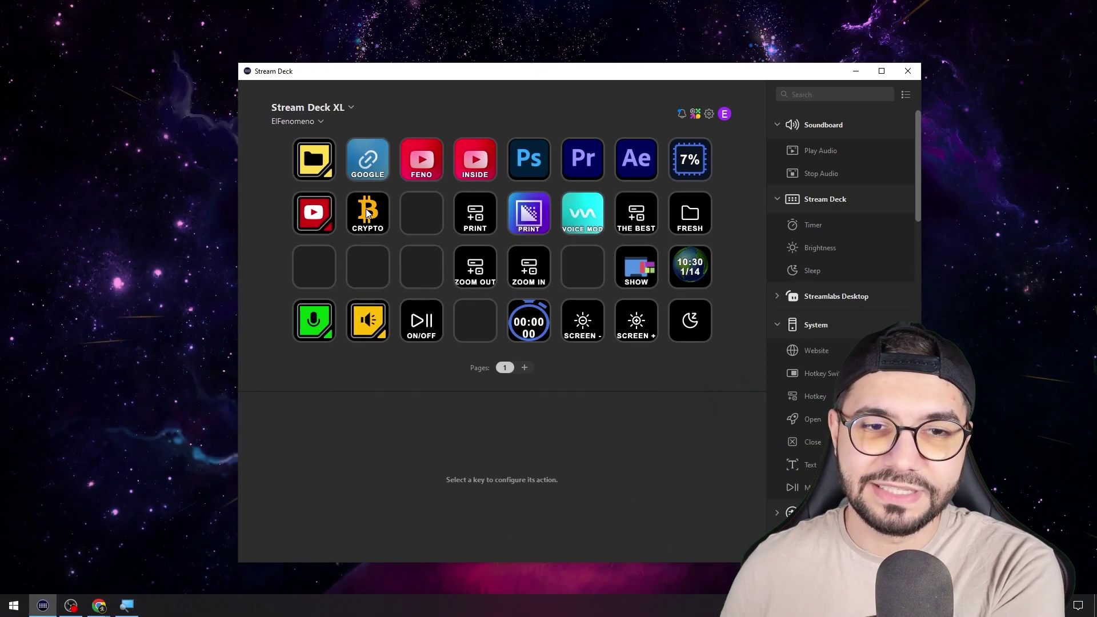
double_click(366, 208)
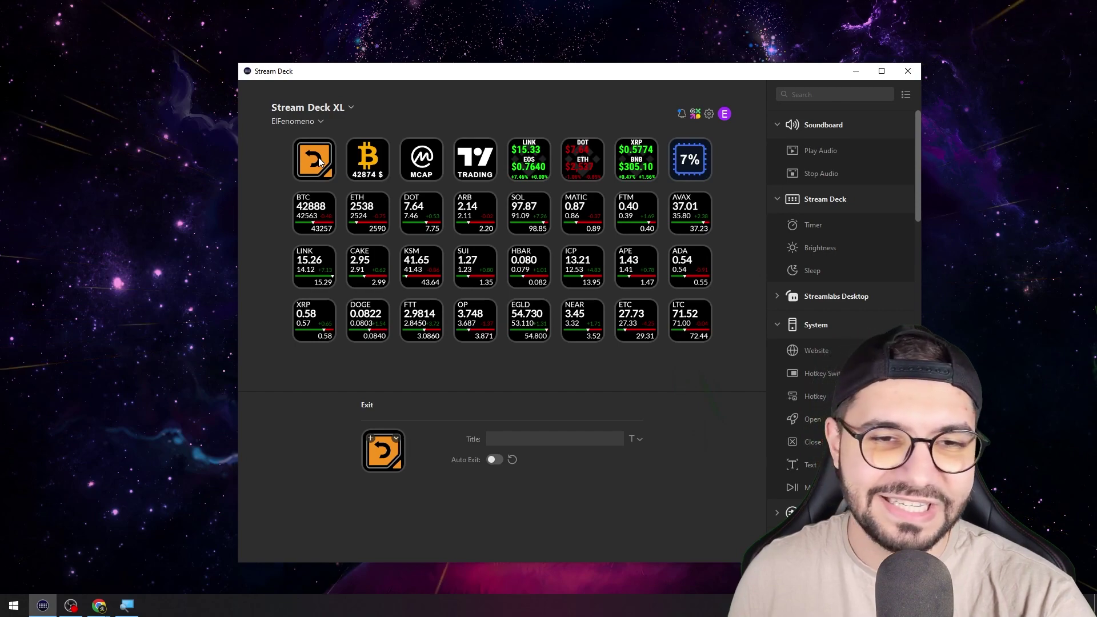
double_click(323, 174)
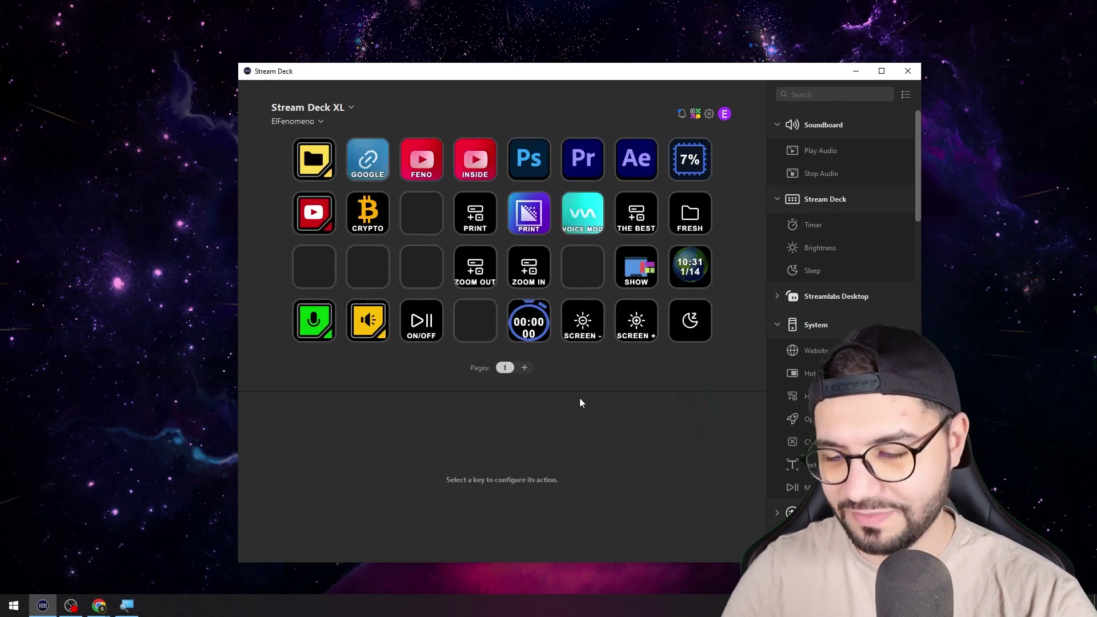